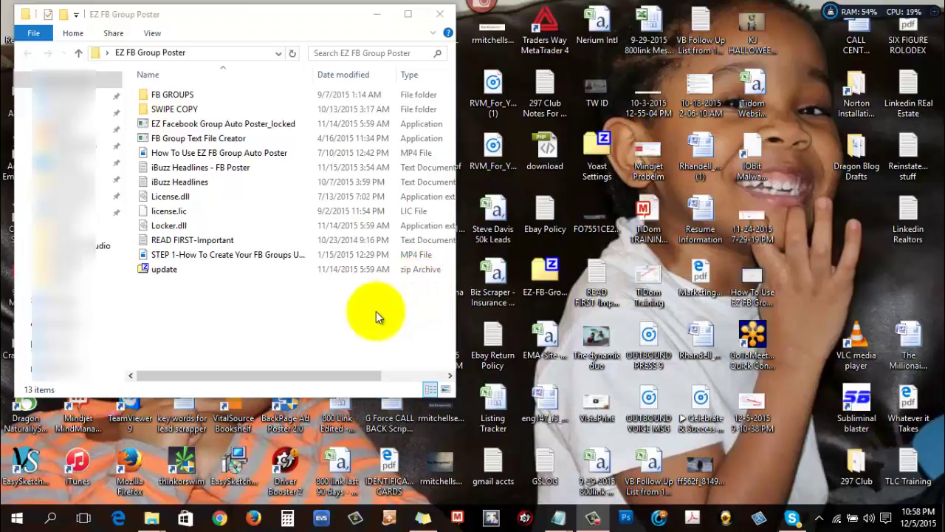
Step: Select the EZ Facebook Group Auto Poster_locked application in the EZ FB Group Poster folder
click(172, 126)
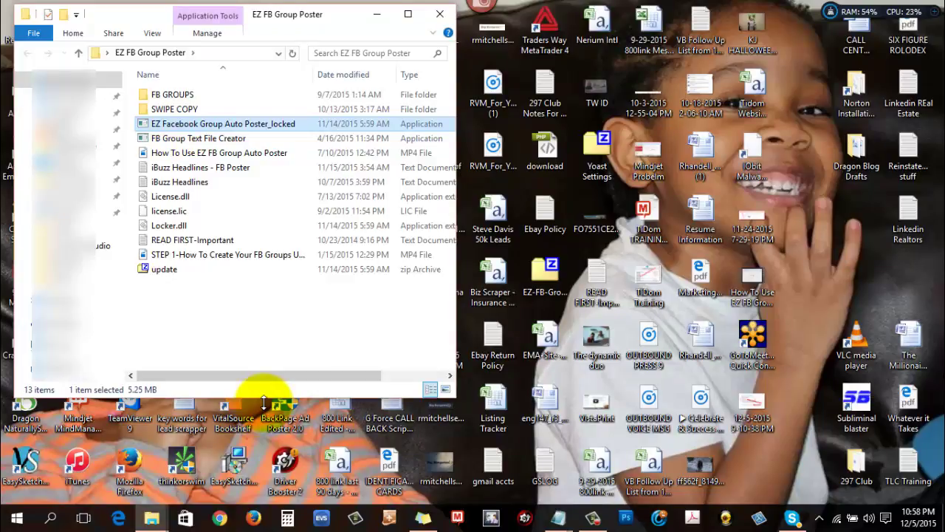
Step: Launch the Auto Poster maximized, quit Snagit, and close the outdated-Chrome warning bar
key(Return)
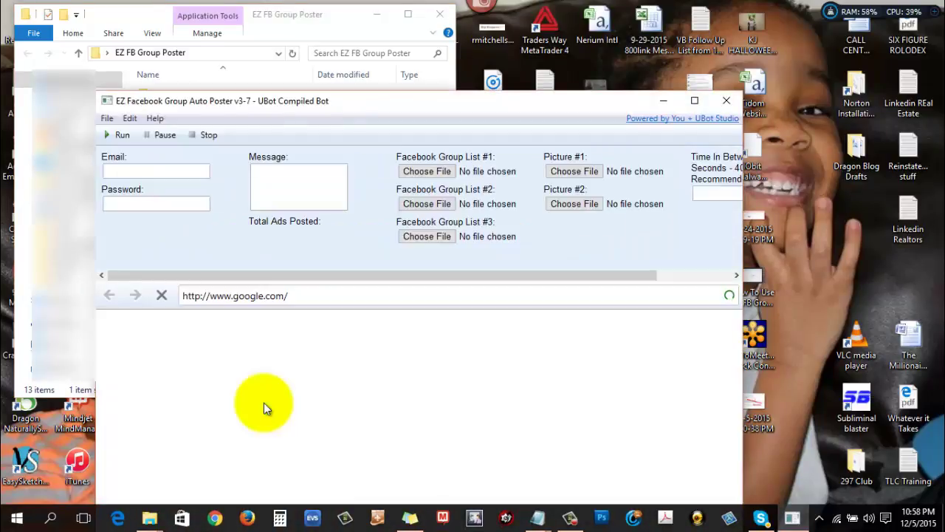
click(694, 100)
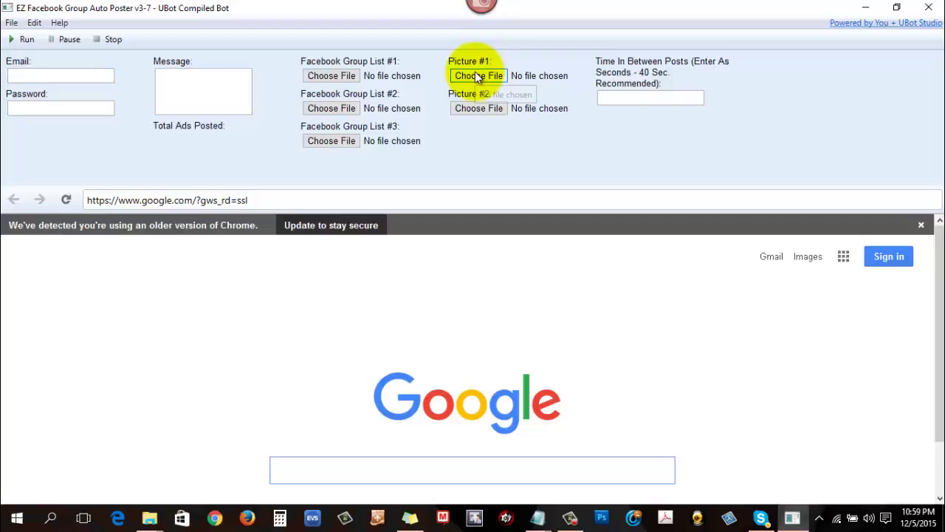
mouse_move(480, 18)
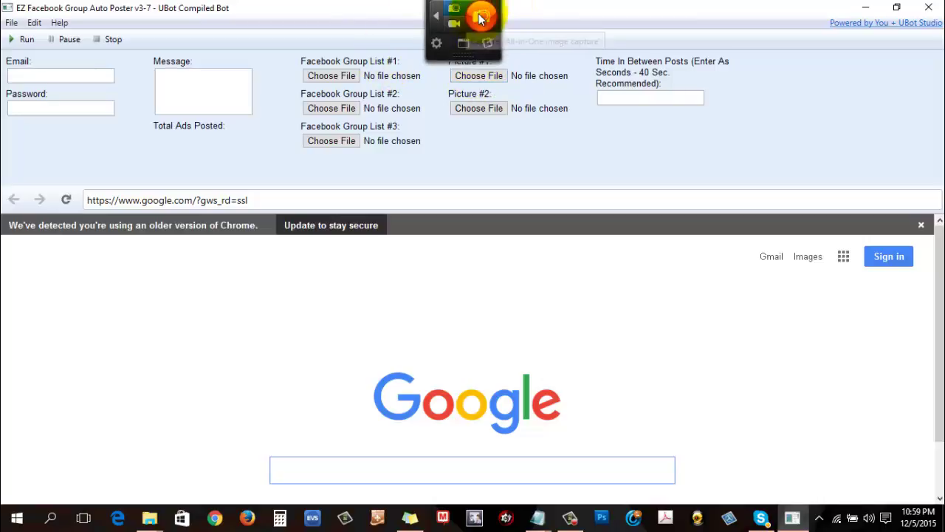
click(436, 43)
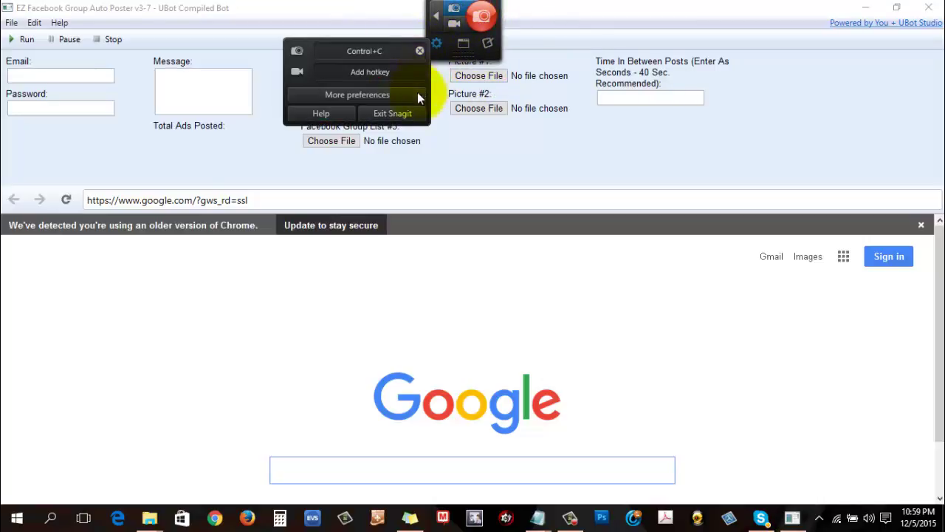
click(395, 115)
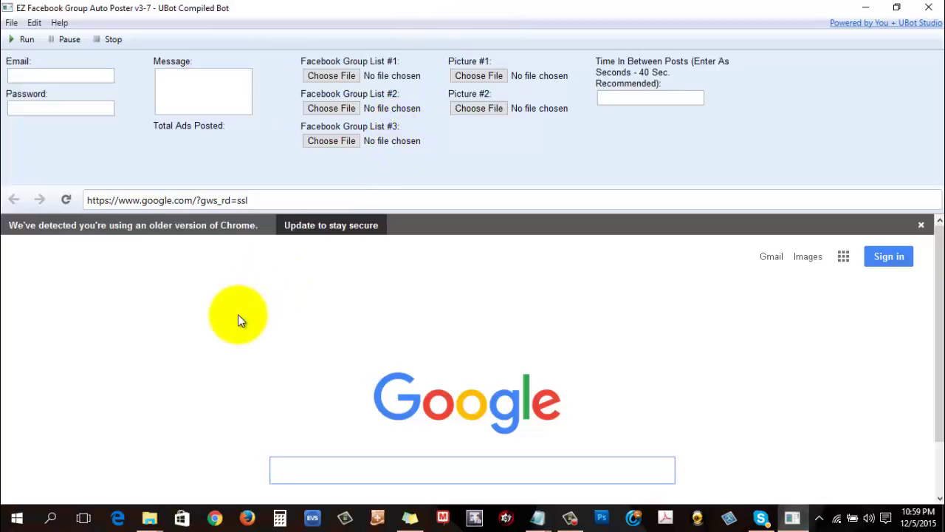
click(922, 225)
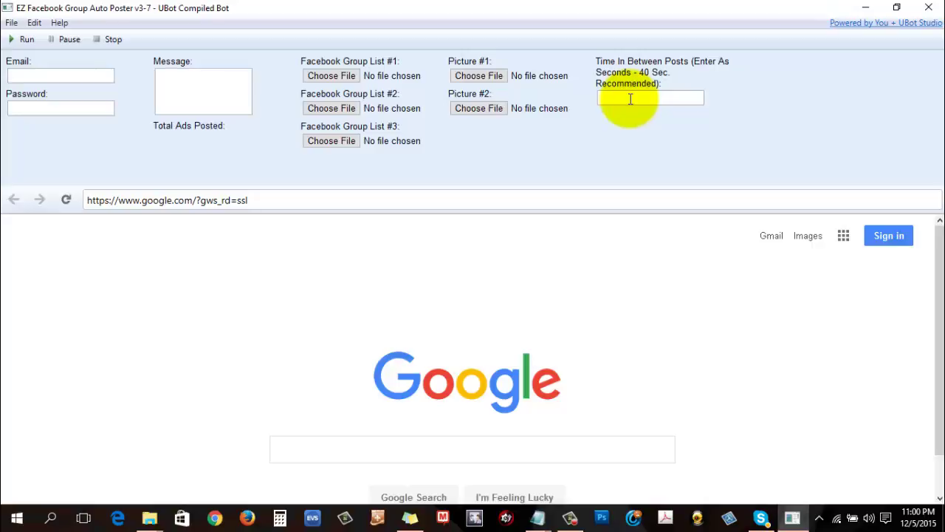
Step: Clear a stray 5, then enter 50 seconds in the Time In Between Posts field
text(5)
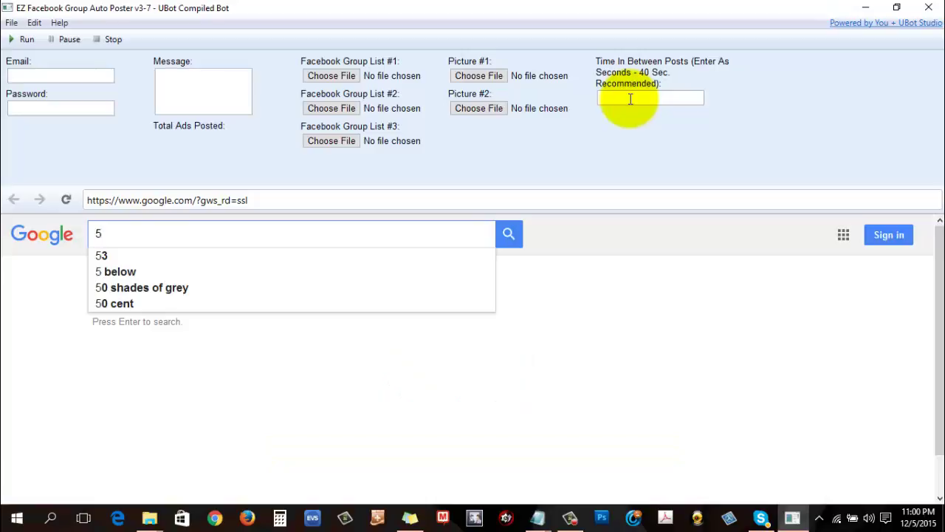
key(BackSpace)
click(631, 98)
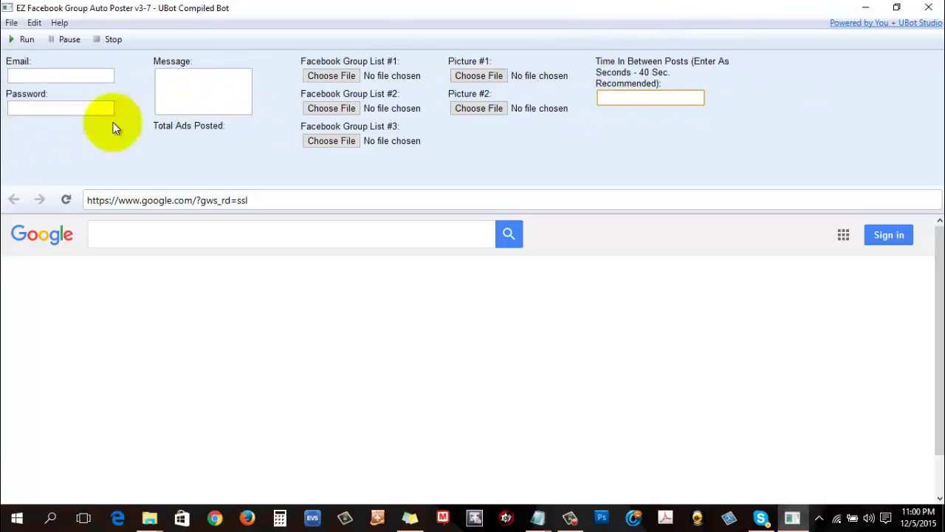
click(21, 74)
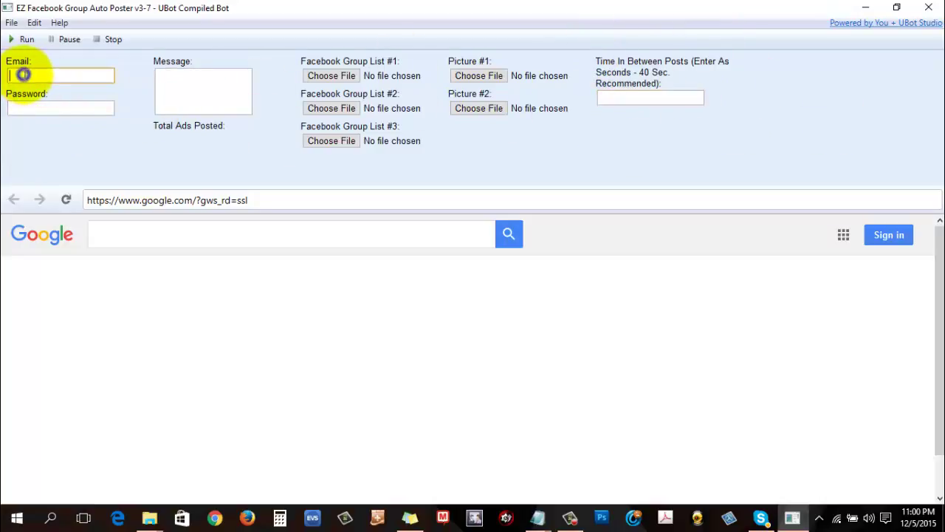
click(617, 99)
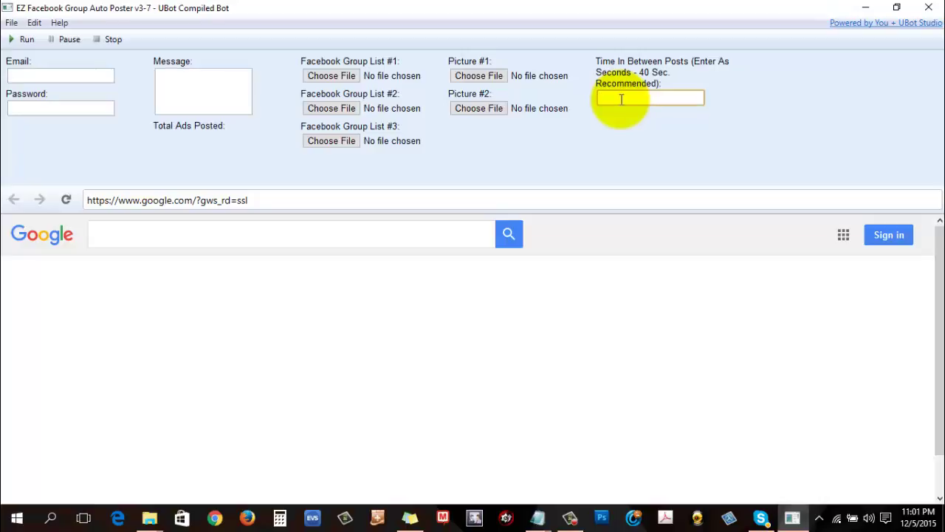
text(50)
click(555, 169)
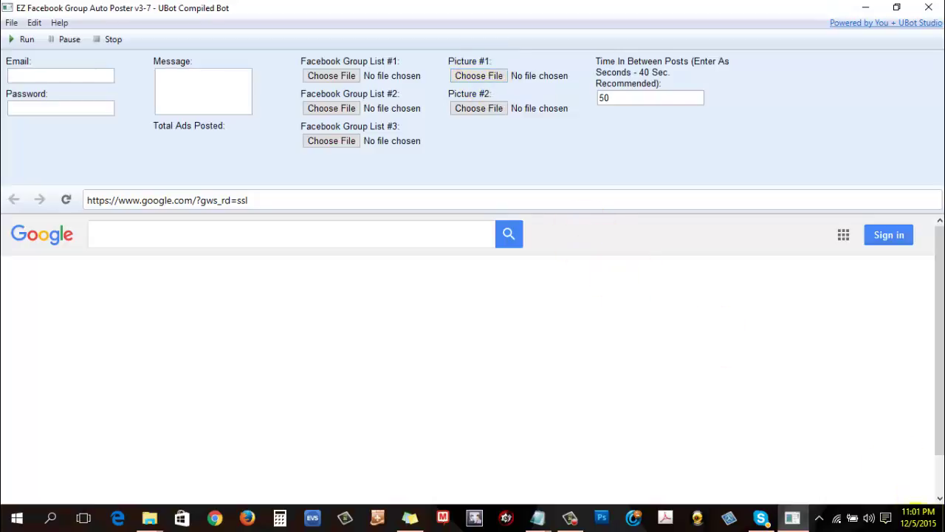
Step: Bring up the Picture #1 file chooser, showing the FB GROUPS folder
click(914, 523)
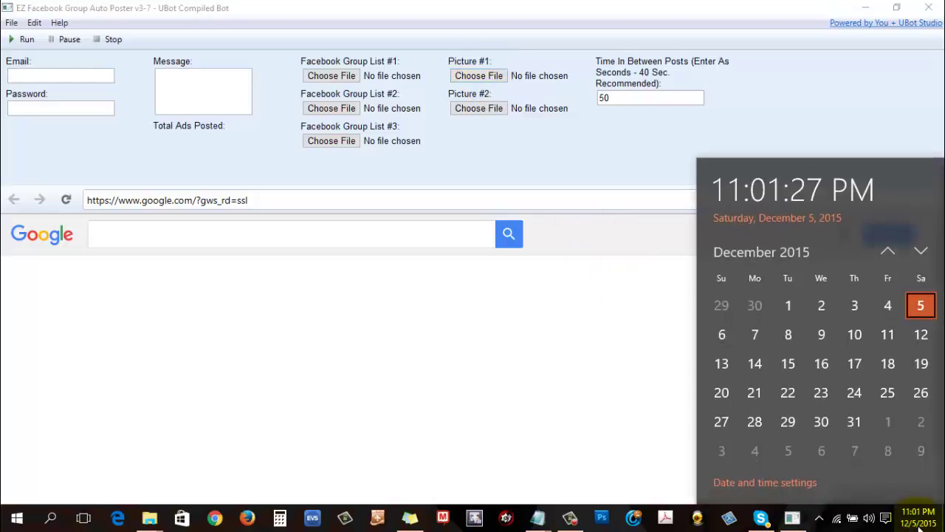
click(919, 523)
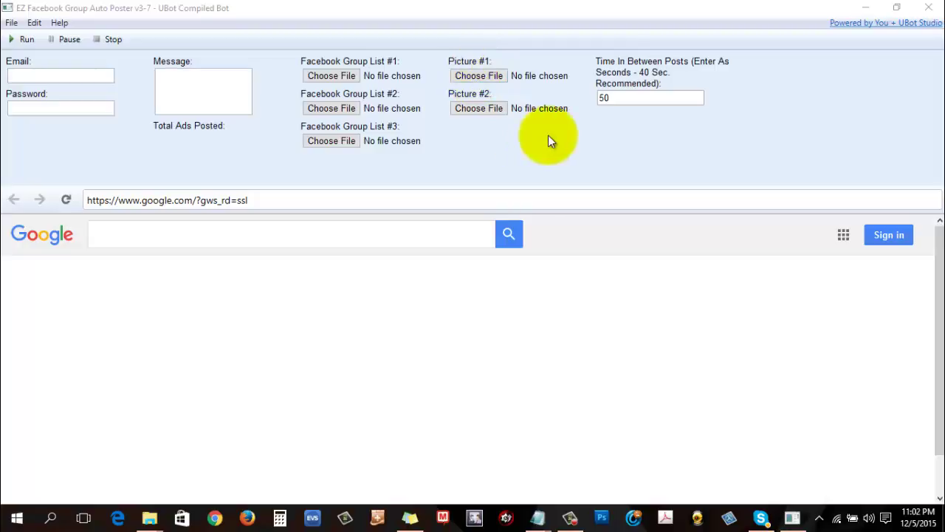
click(572, 517)
click(575, 517)
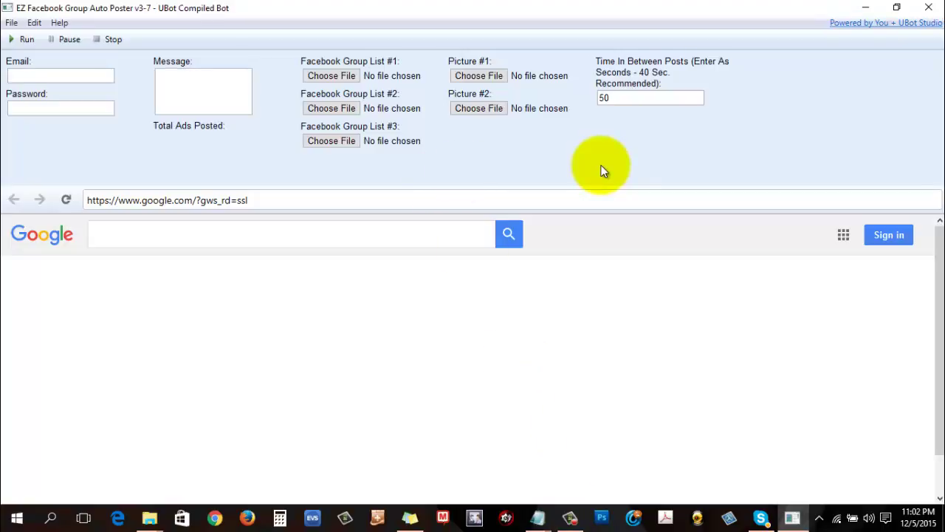
click(502, 77)
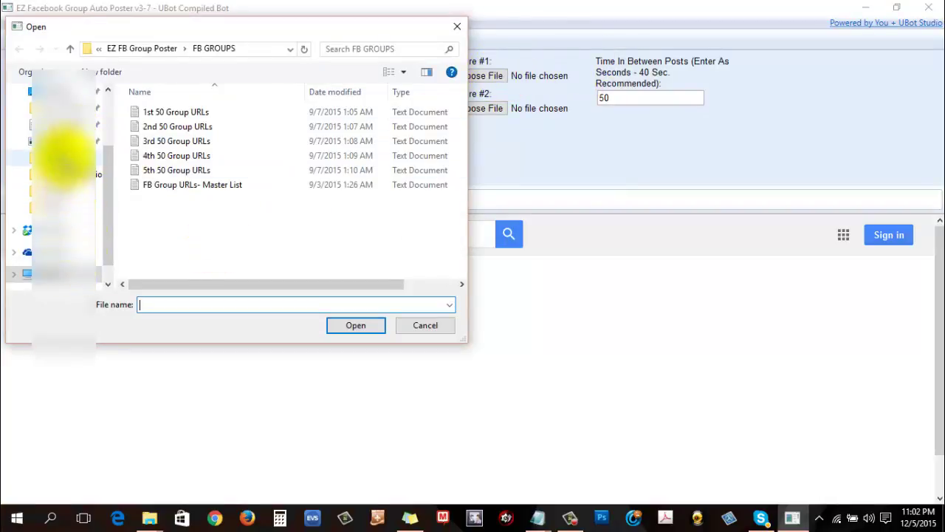
Step: Set Picture #1 to 2k-Per-Week.jpg from Pictures > FB Ads > FB Groups
click(63, 140)
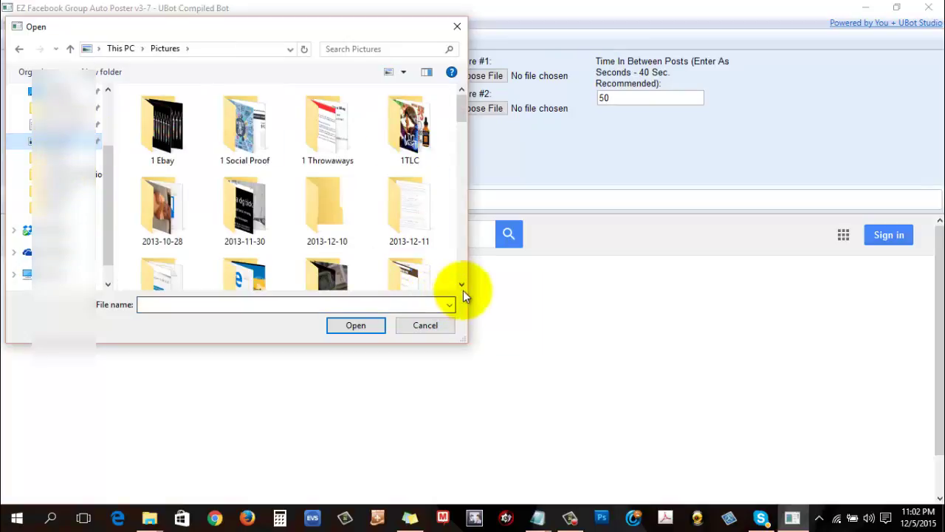
scroll(460, 286, down, 5)
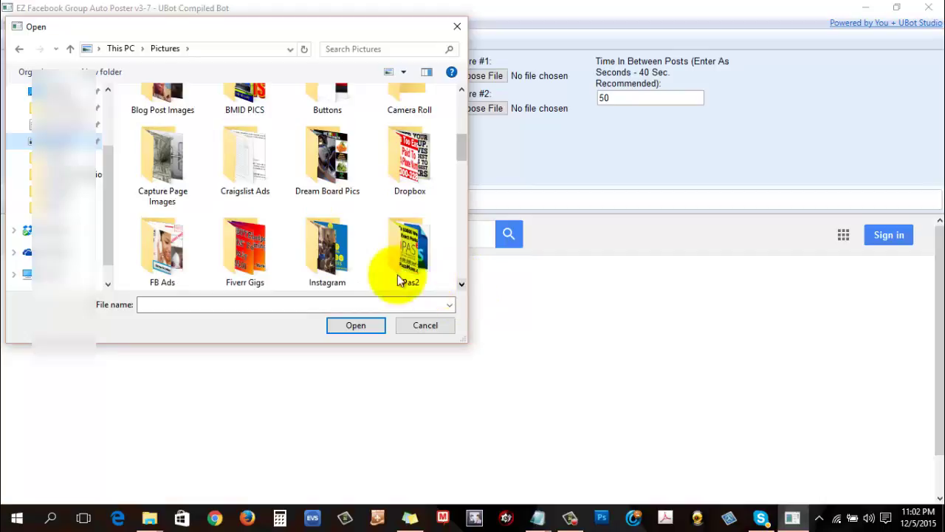
click(164, 244)
double_click(164, 244)
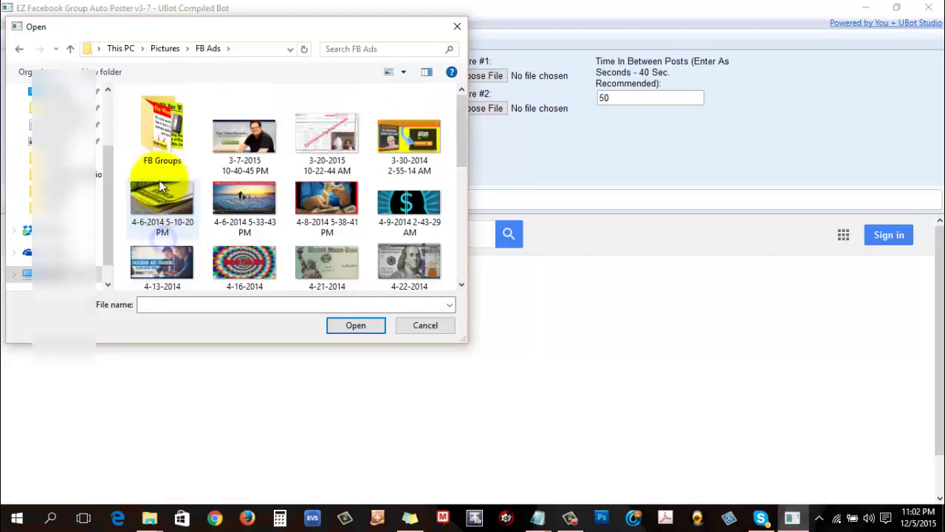
double_click(158, 125)
double_click(159, 119)
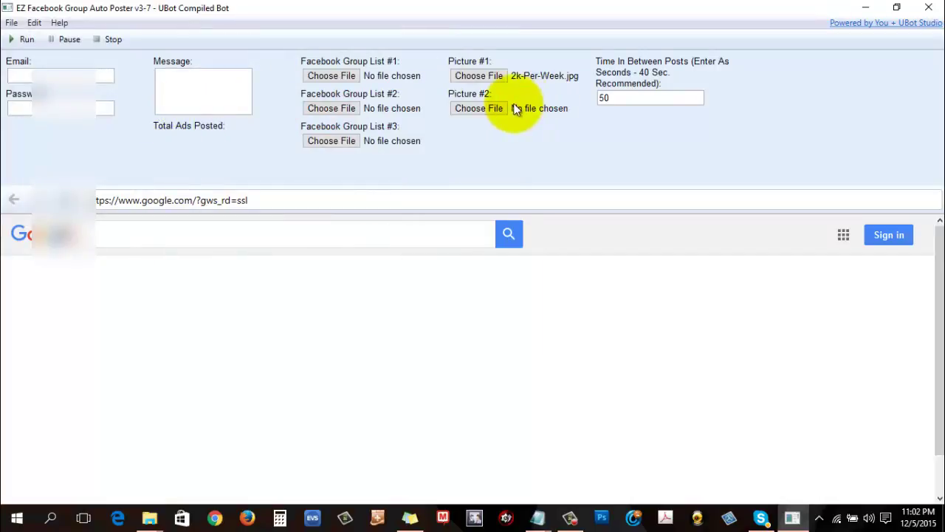
Step: Set Picture #2 to the Work From Home Tidom image
click(488, 111)
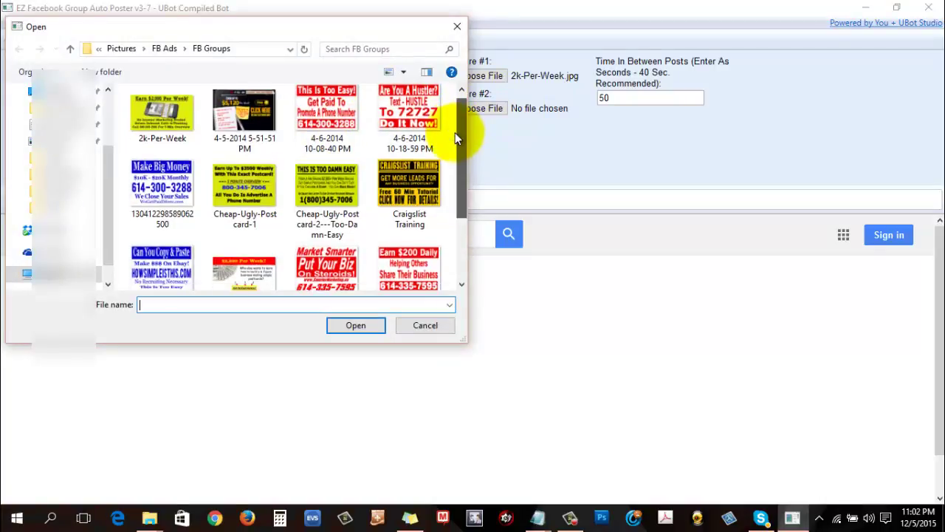
drag(455, 135, 462, 191)
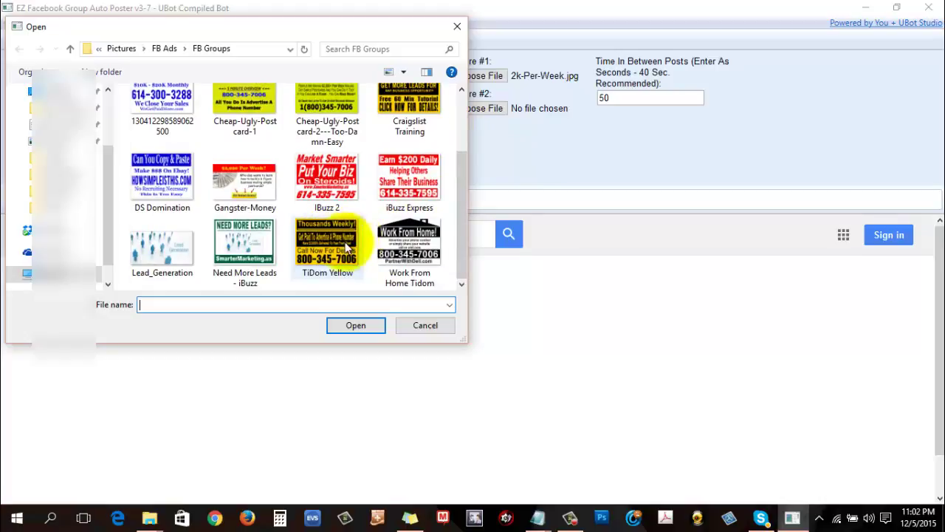
double_click(418, 242)
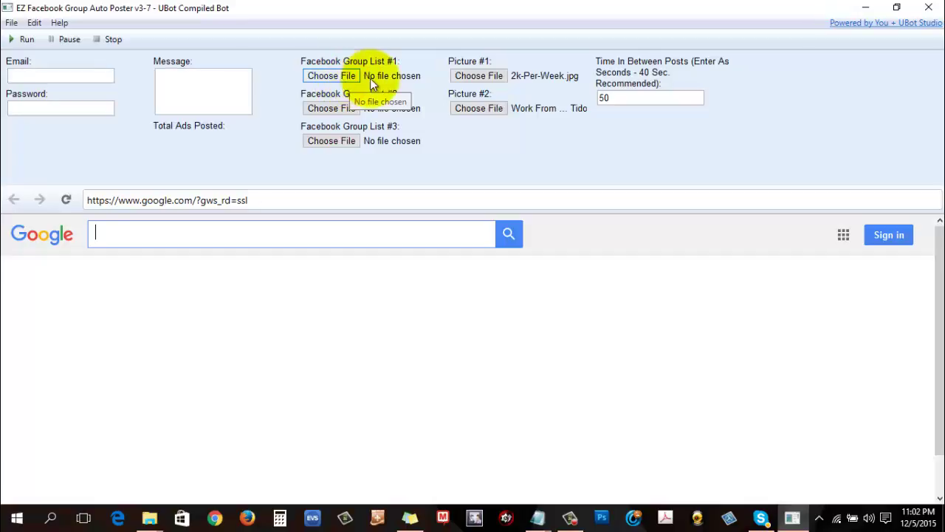
Step: Load the 5th, 4th and 3rd 50 Group URLs files from FB GROUPS into group lists 1–3
click(332, 74)
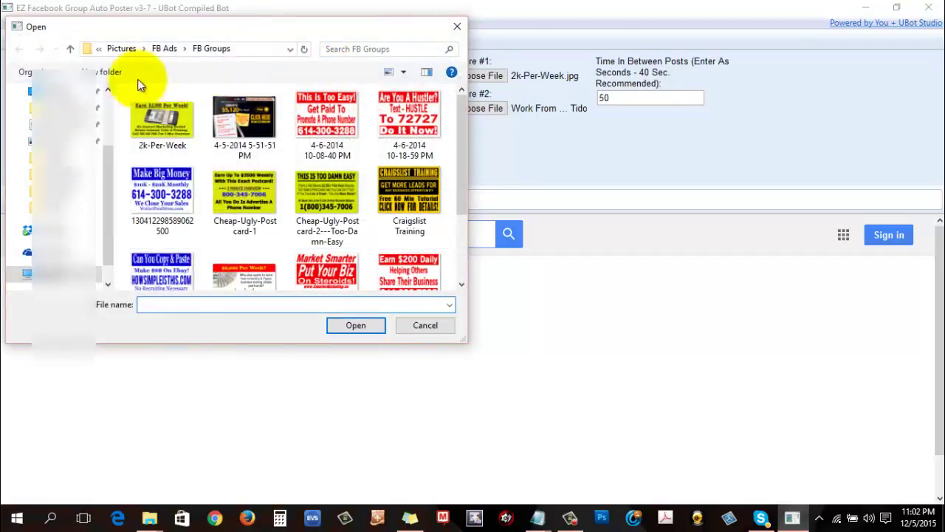
click(63, 93)
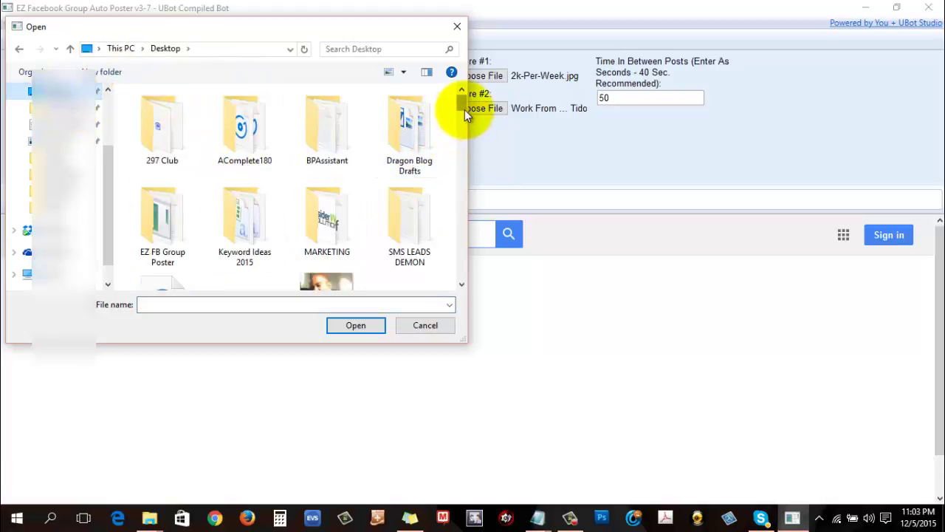
double_click(158, 221)
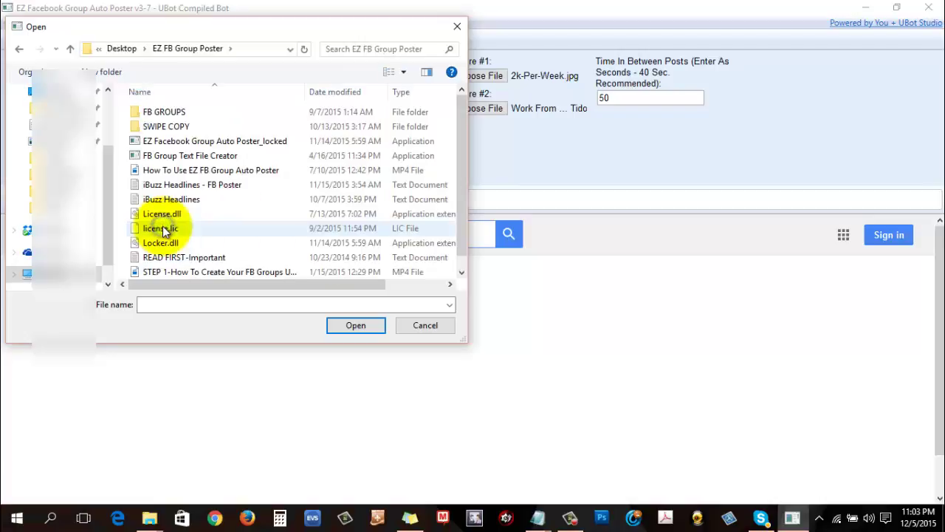
double_click(164, 112)
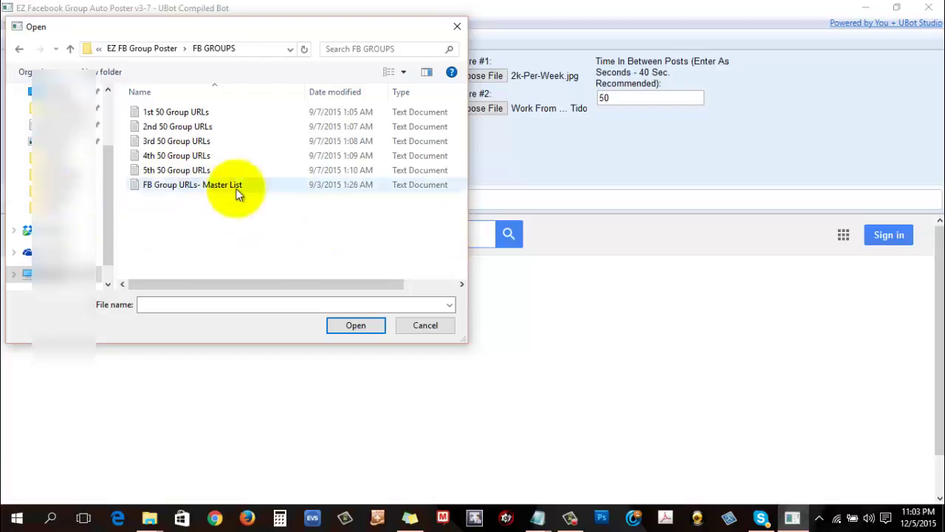
double_click(183, 172)
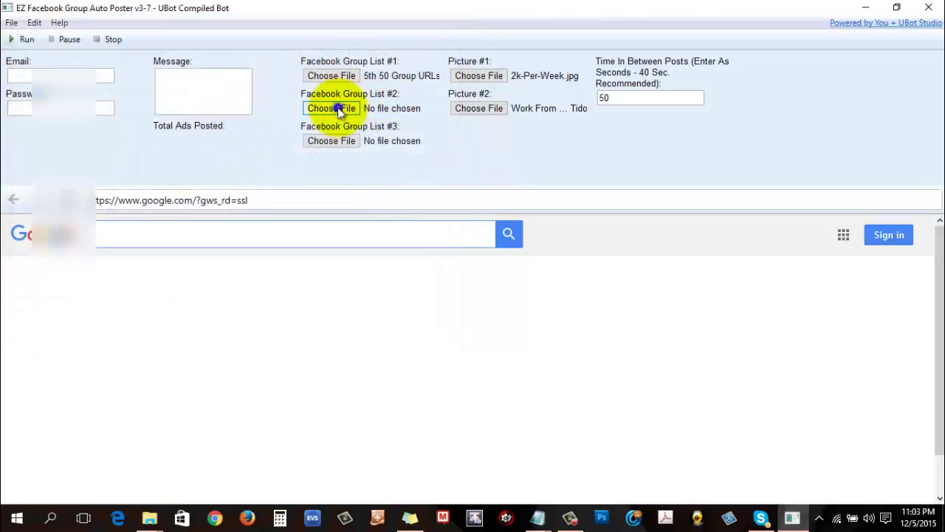
click(336, 107)
double_click(193, 157)
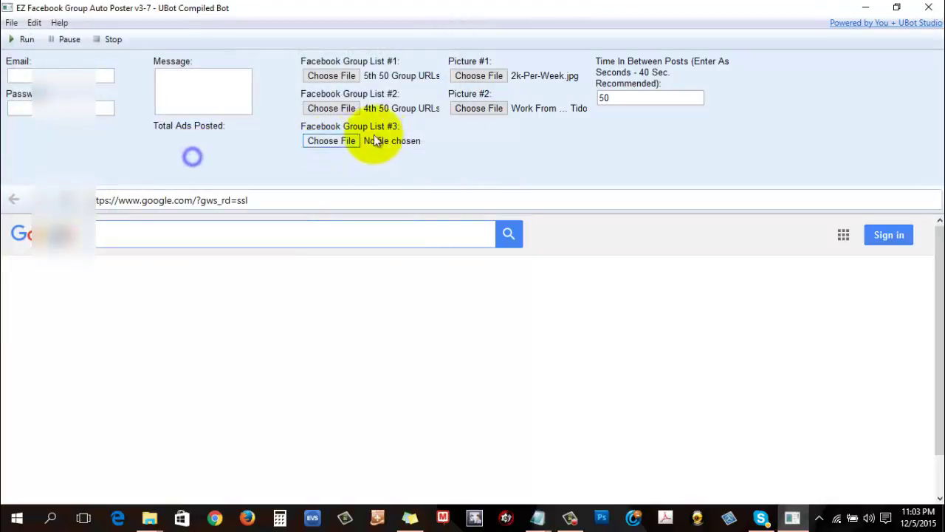
click(339, 139)
double_click(158, 141)
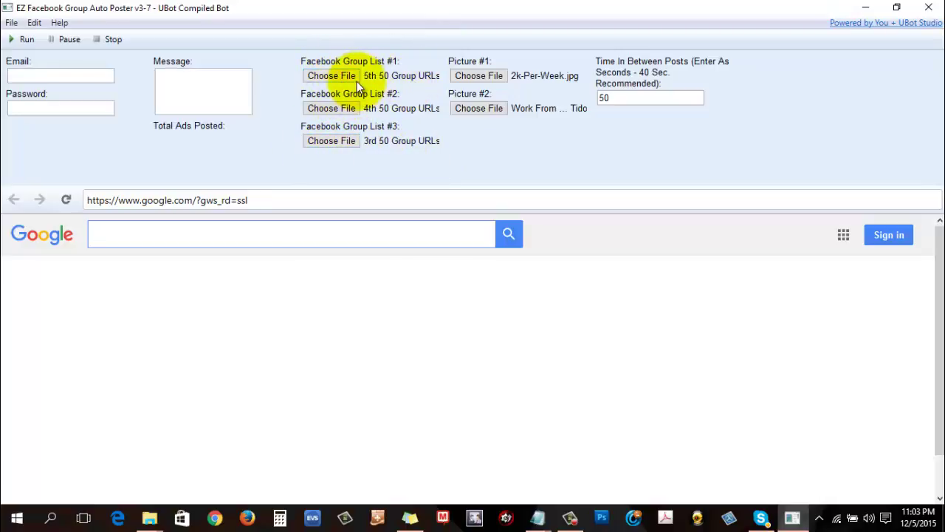
click(163, 78)
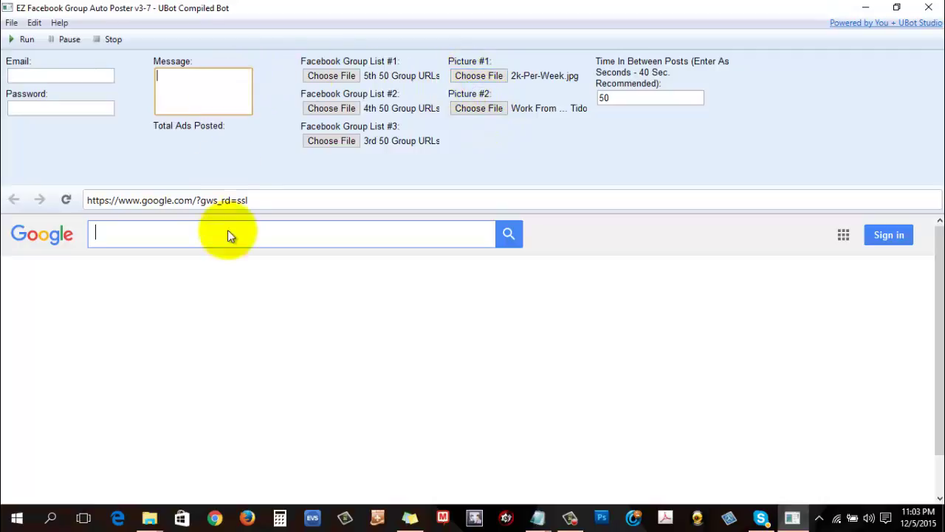
Step: Open the TiDom Ads - 800# text file from the SWIPE COPY folder in Notepad
mouse_move(155, 519)
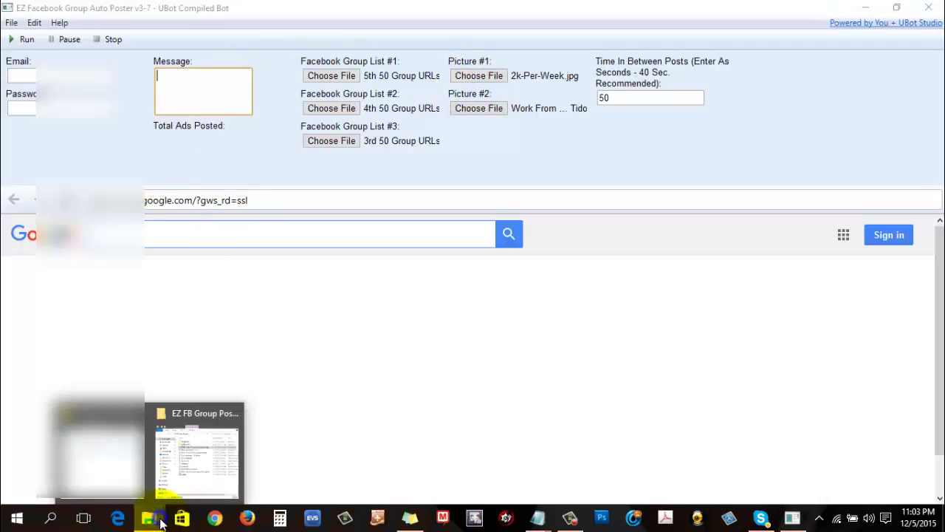
click(202, 456)
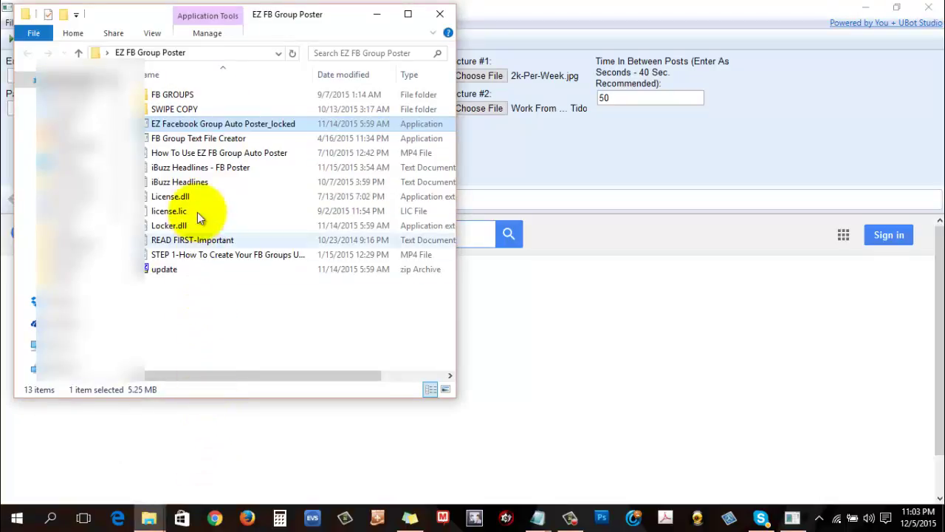
click(177, 97)
double_click(174, 109)
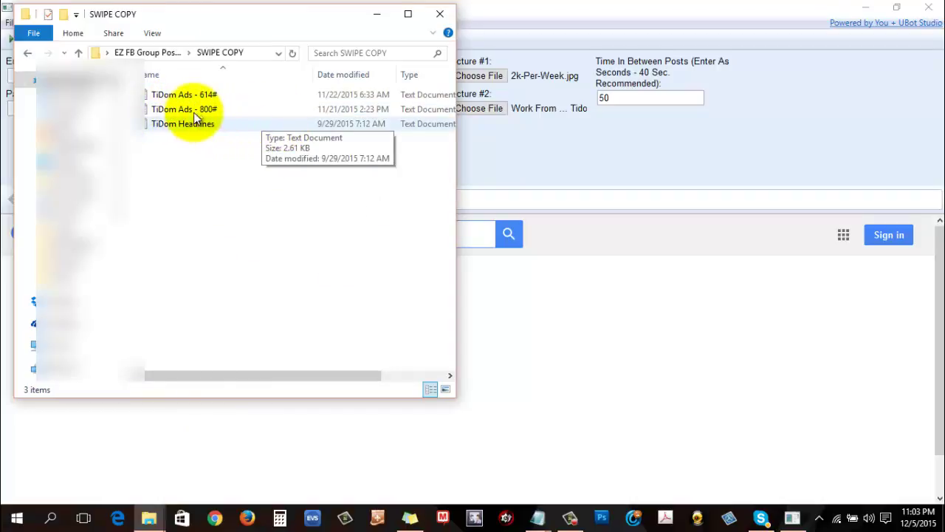
double_click(193, 111)
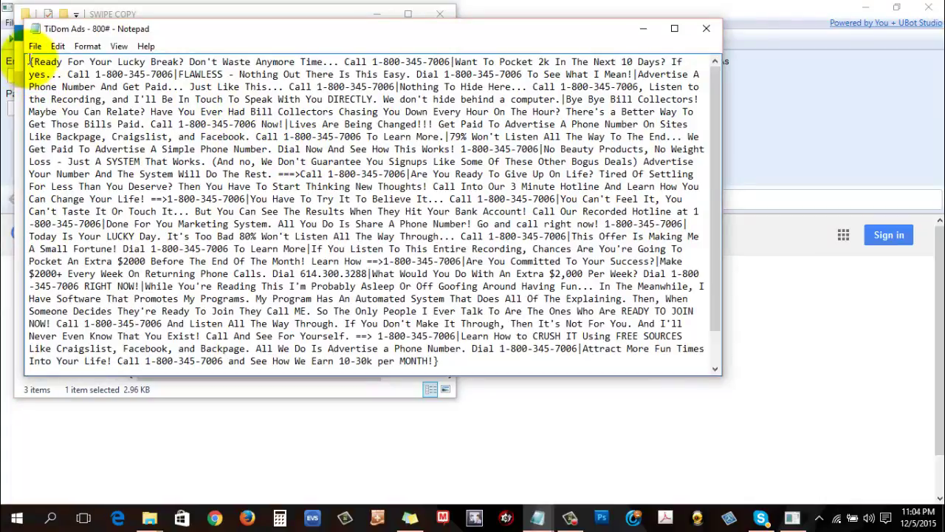
Step: Select and copy the whole TiDom ad text in Notepad, then return to the Auto Poster
click(87, 46)
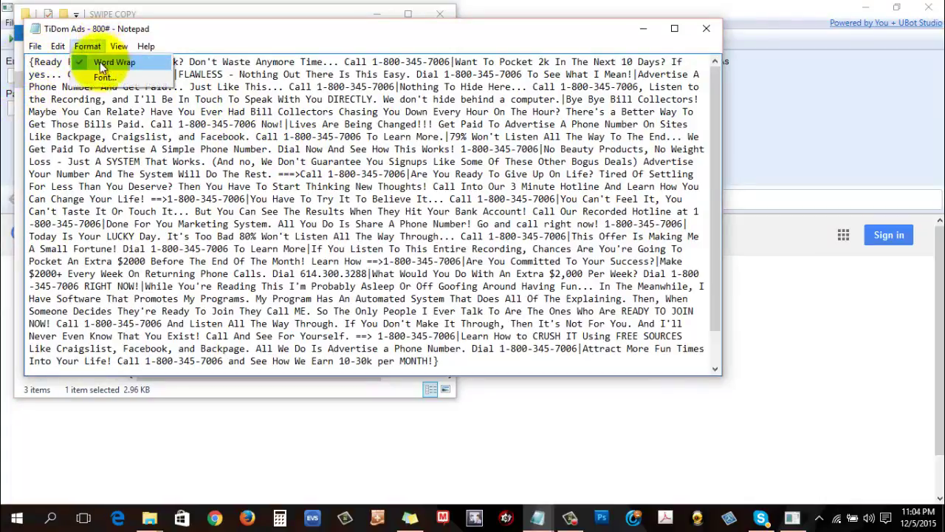
click(254, 124)
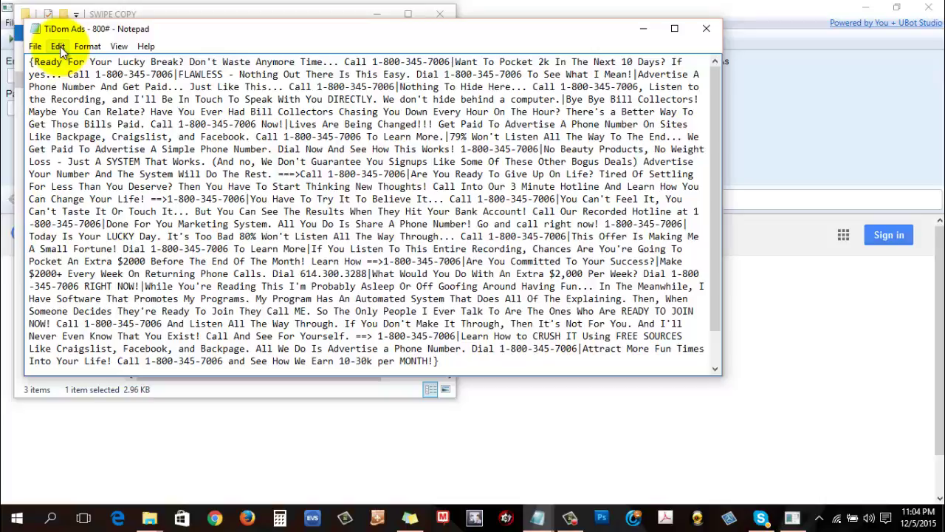
click(59, 47)
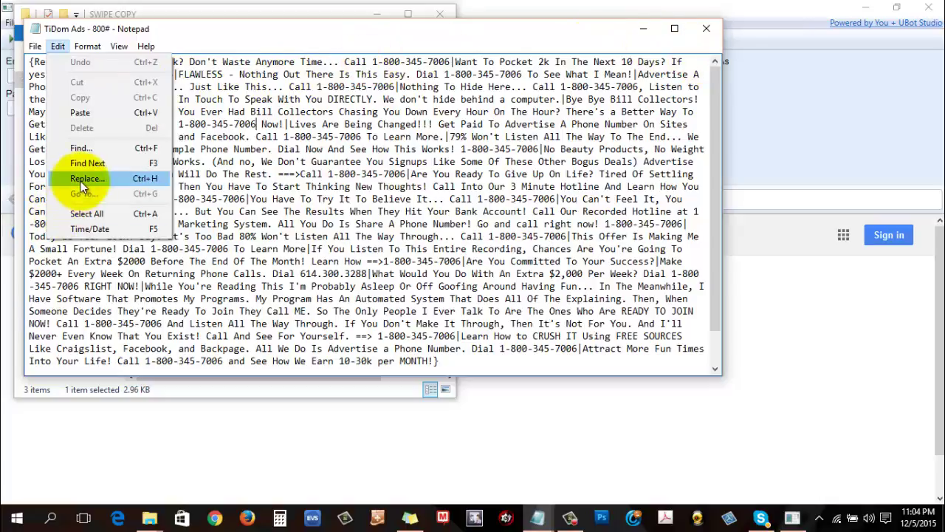
click(86, 213)
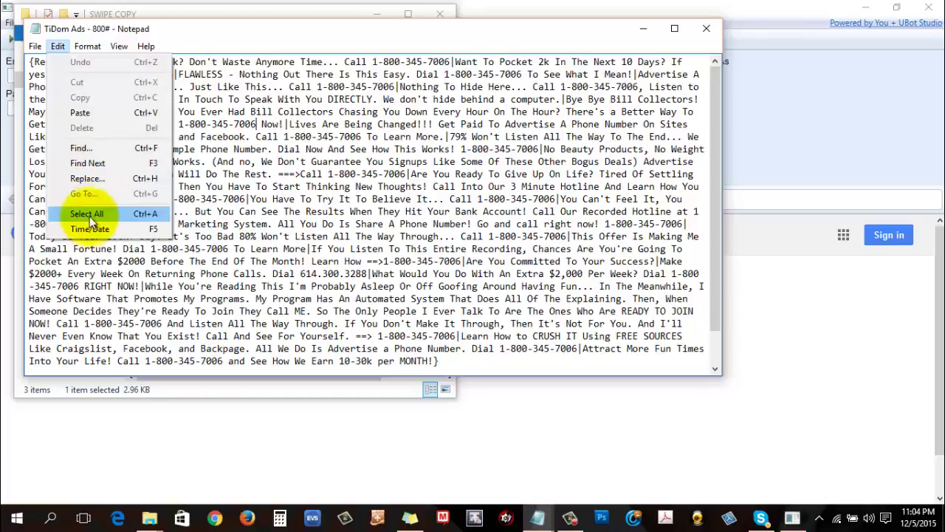
click(59, 46)
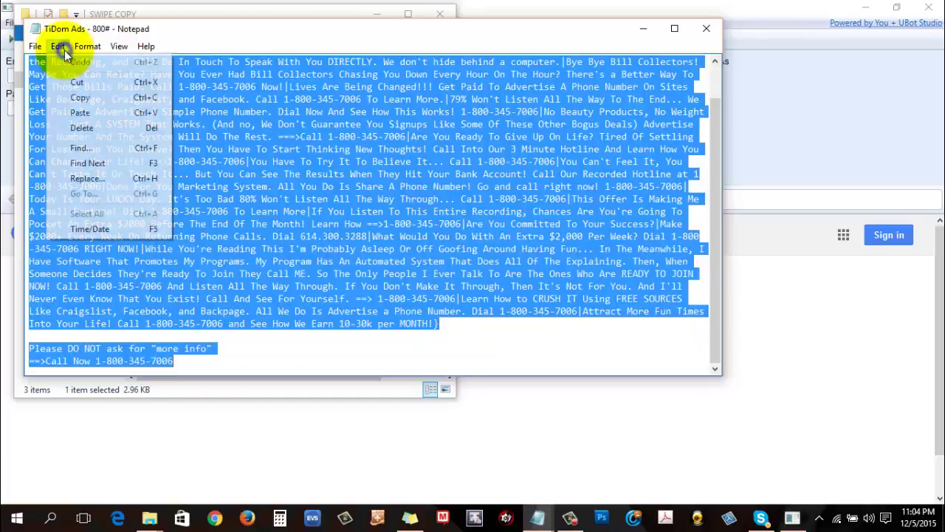
click(78, 98)
click(817, 314)
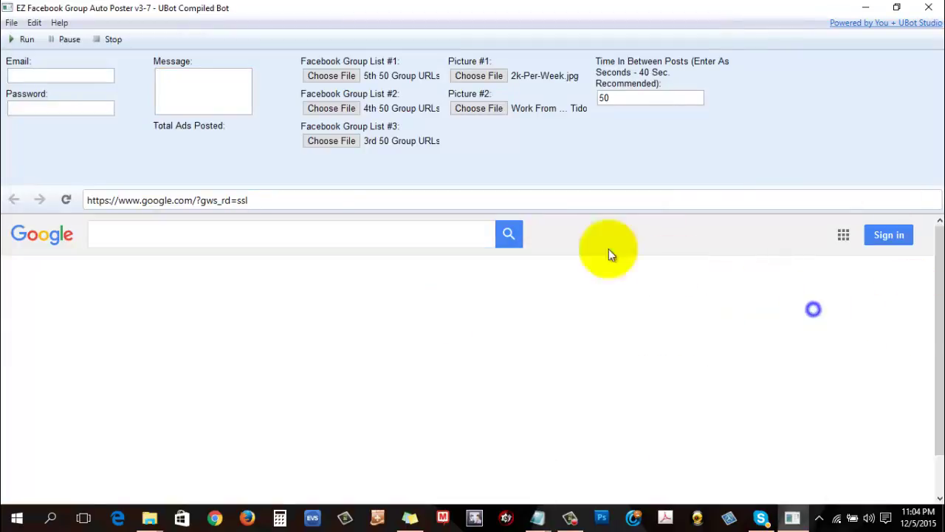
Step: Paste the TiDom ad into the Message box and enter the login email and password
click(168, 75)
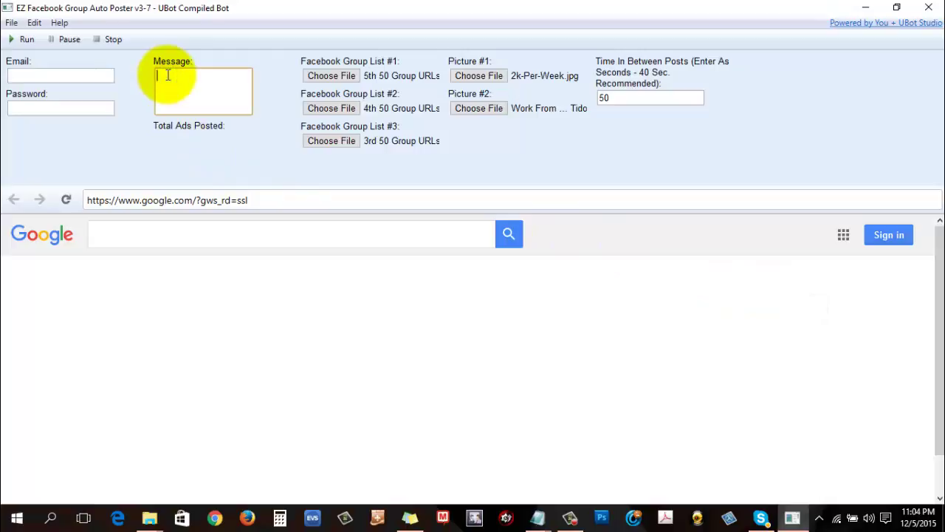
key(ctrl+v)
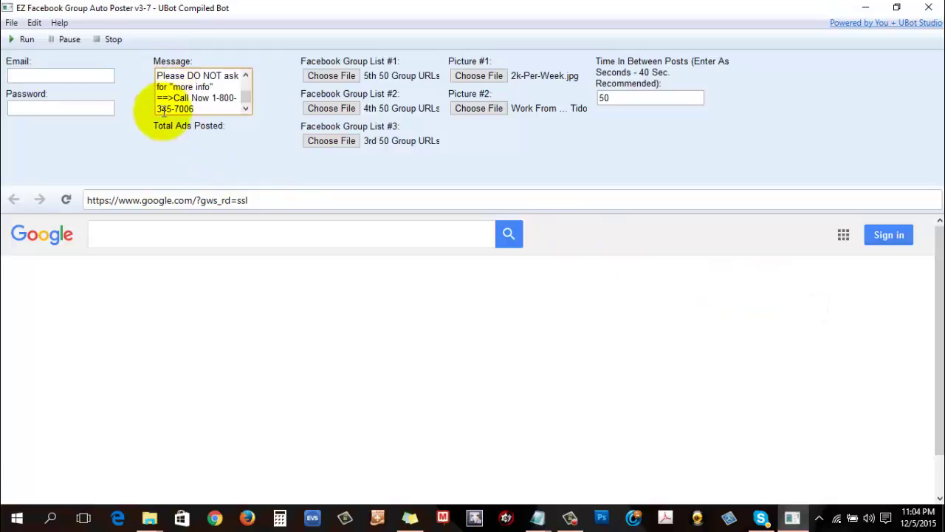
click(50, 76)
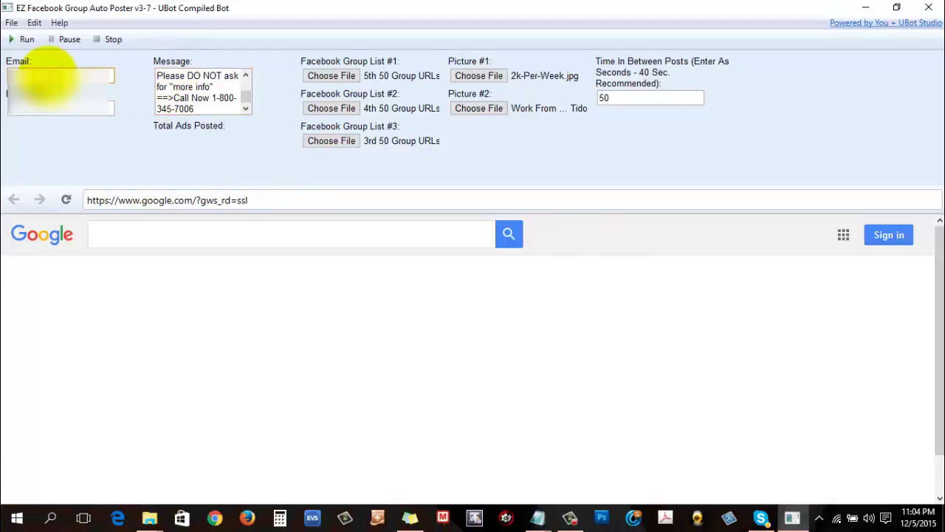
text(myemail@gmail.co)
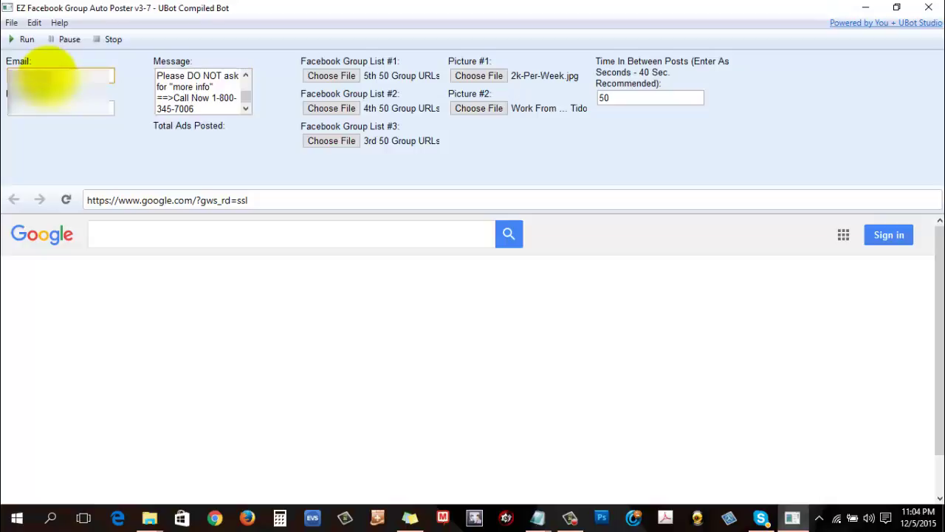
text(m)
key(Tab)
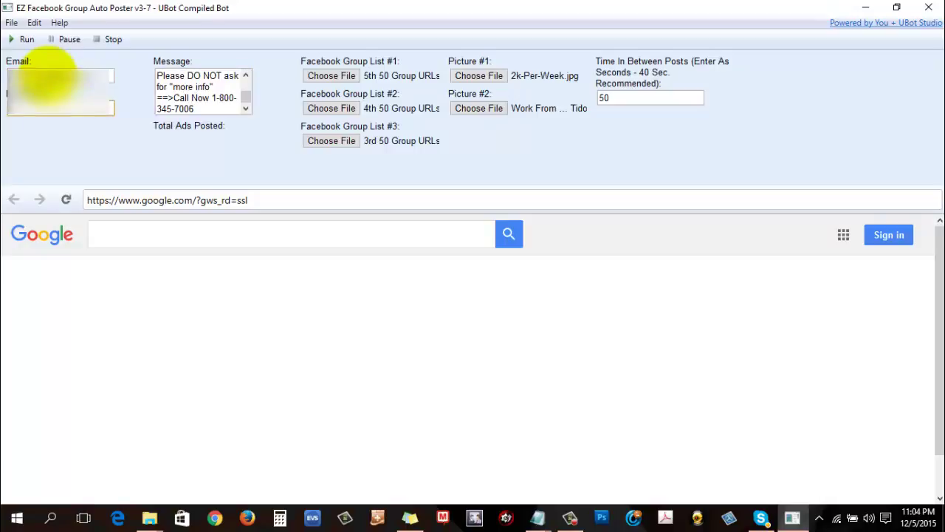
text(password)
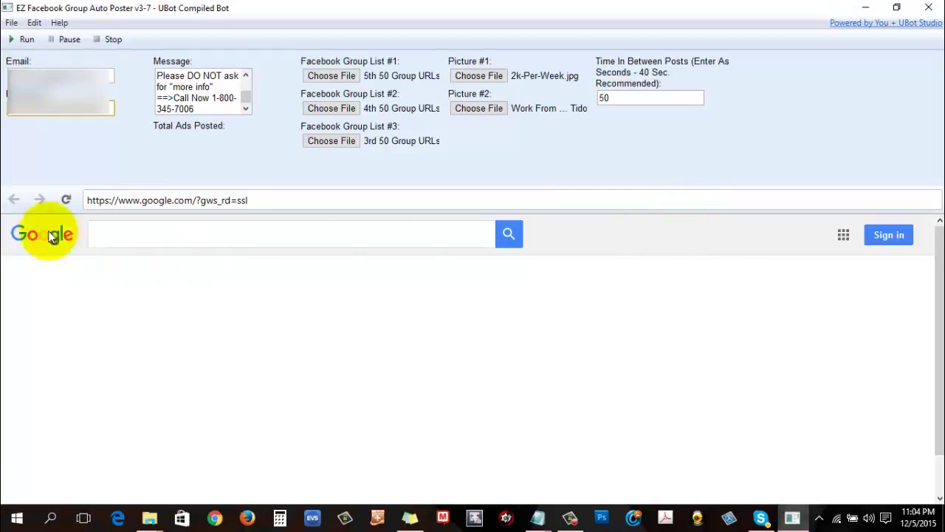
Step: Run the bot to start posting the ad into the Facebook groups
click(23, 40)
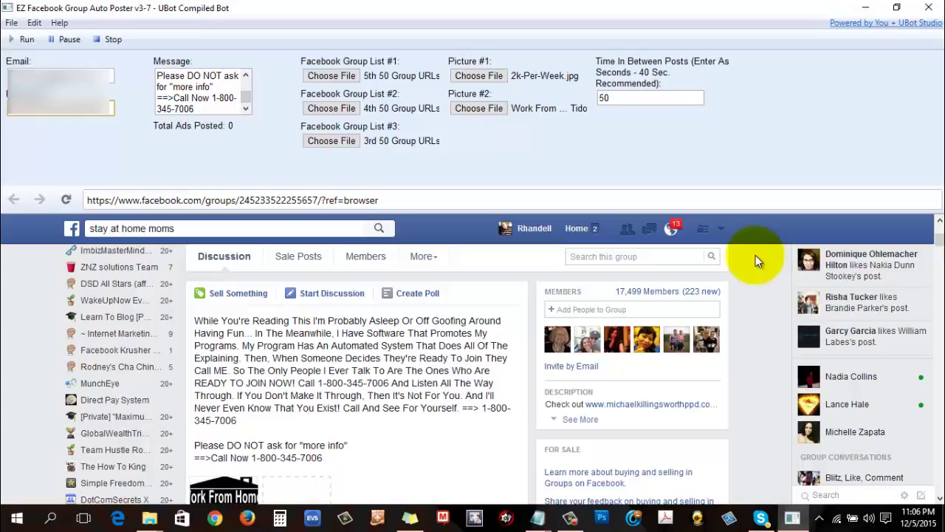
Step: Scroll through the group page to review the newly posted ad and its Work From Home! image
scroll(756, 255, down, 3)
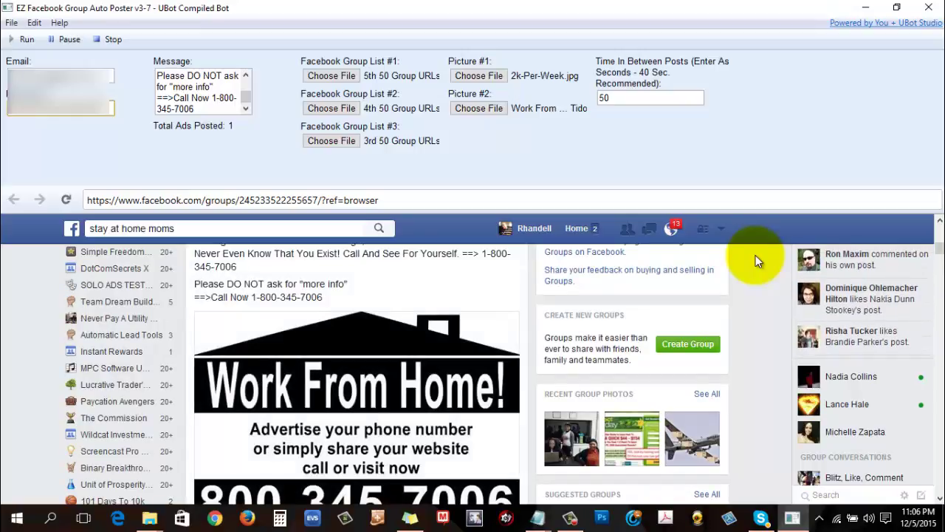
scroll(414, 384, down, 3)
scroll(423, 368, up, 5)
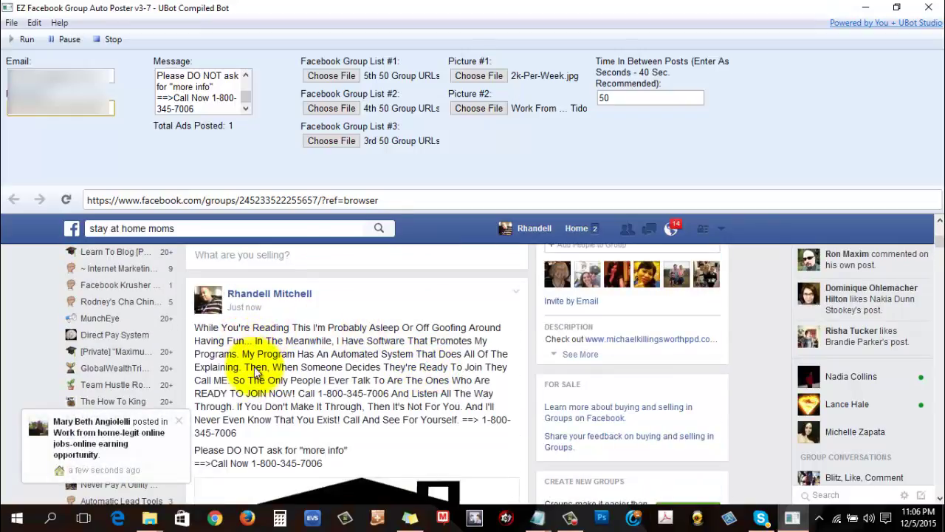
scroll(369, 343, down, 3)
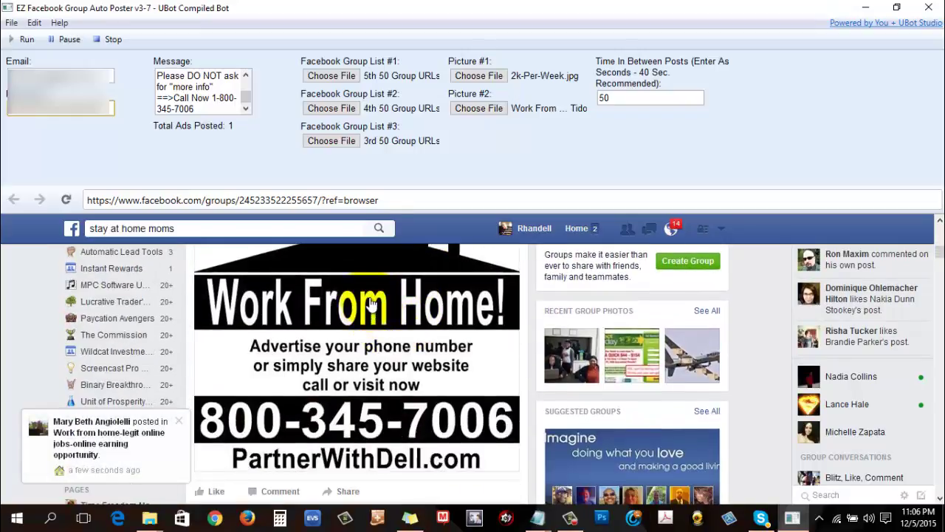
scroll(330, 330, down, 3)
scroll(433, 380, up, 5)
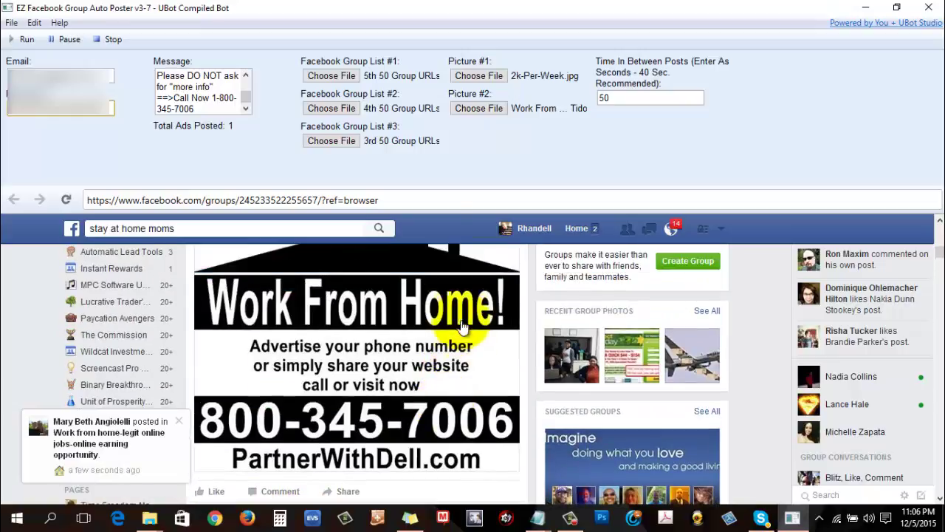
scroll(491, 377, up, 1)
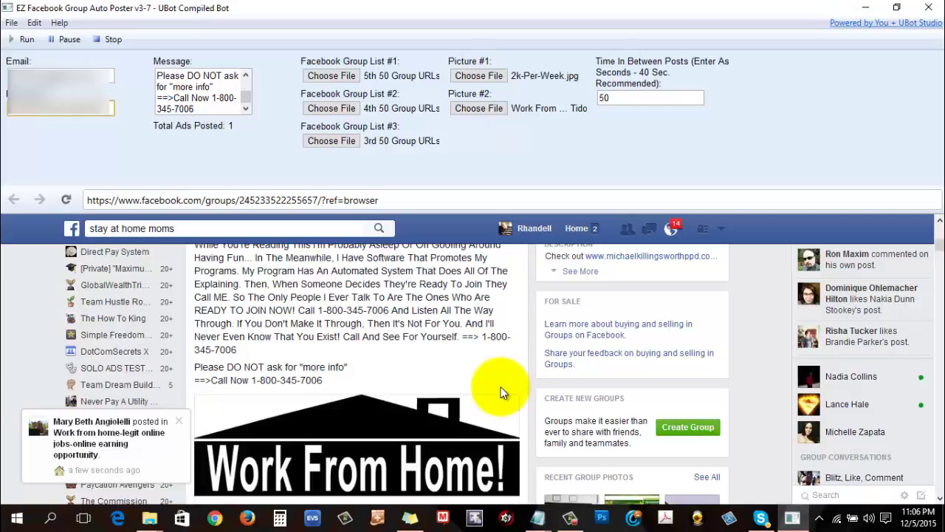
scroll(501, 392, up, 1)
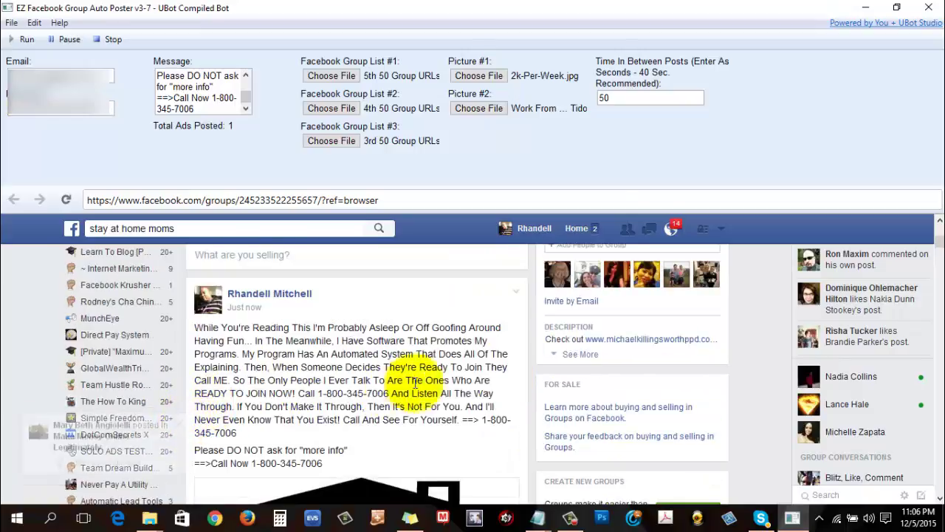
Step: Minimize the bot and Notepad, close the SWIPE COPY folder, restore the bot, and dismiss the Facebook notification
click(864, 9)
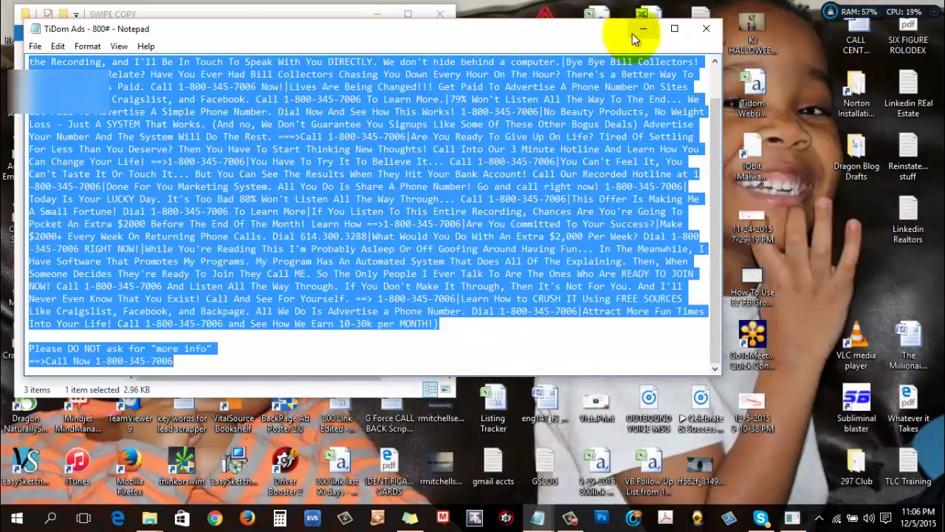
click(643, 28)
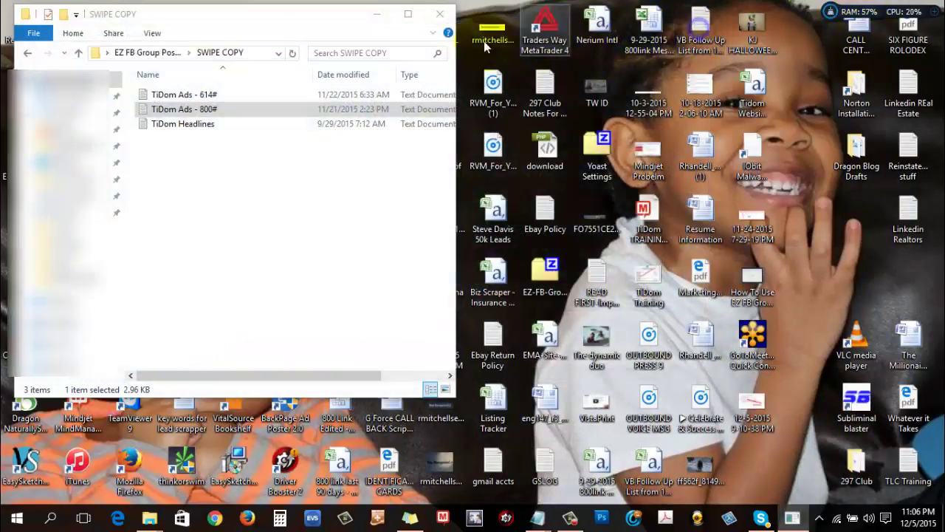
click(439, 14)
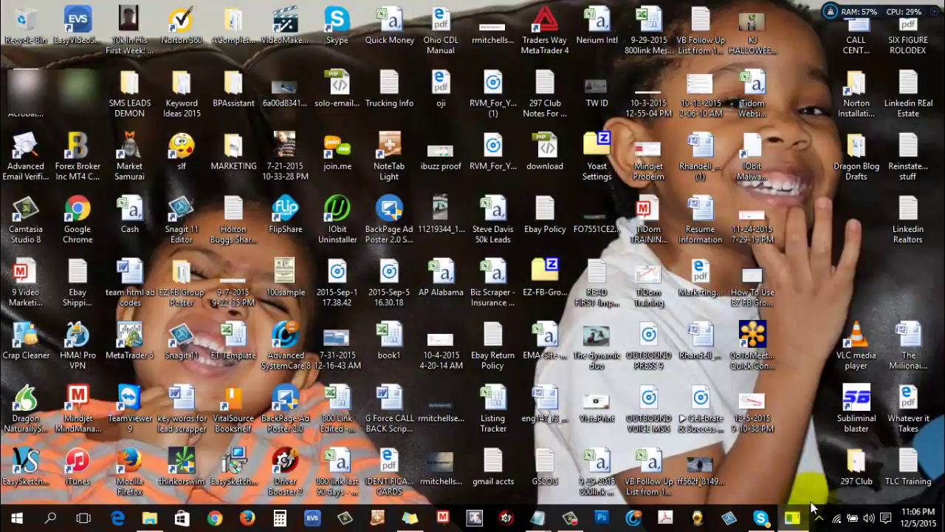
click(792, 517)
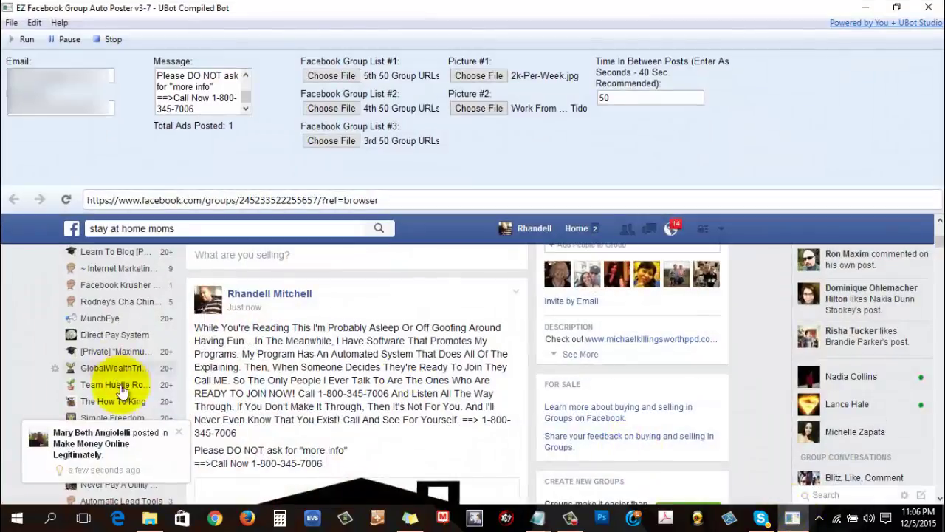
click(178, 432)
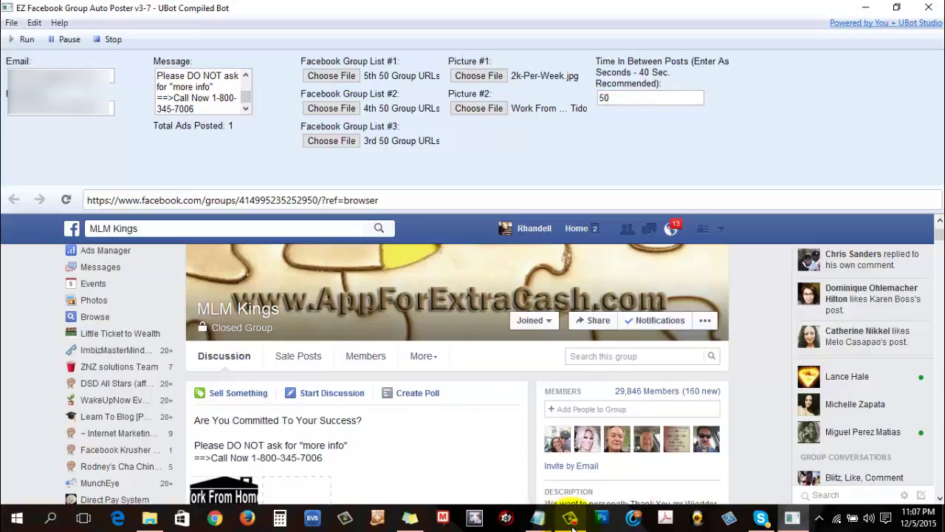
Step: Keep the bot running as it posts the ad to the Internet Marketing Opportunities group
mouse_move(569, 519)
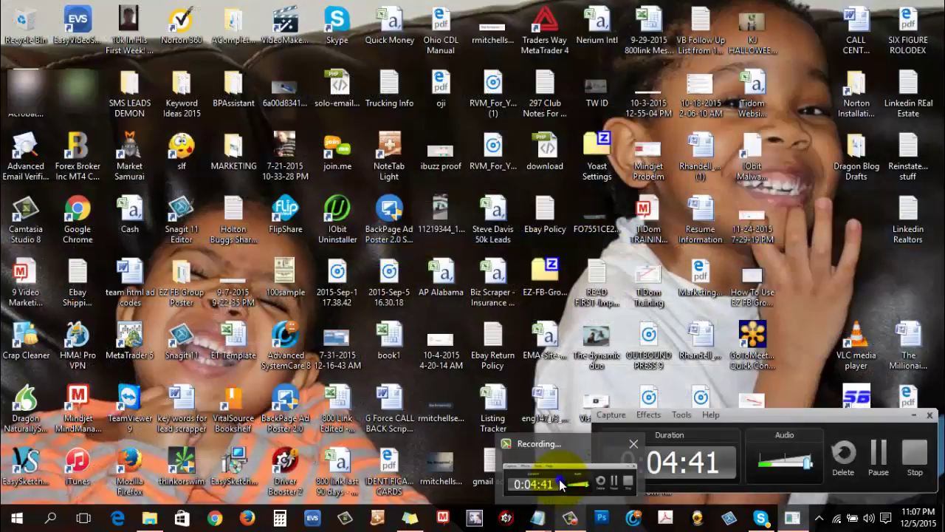
click(559, 479)
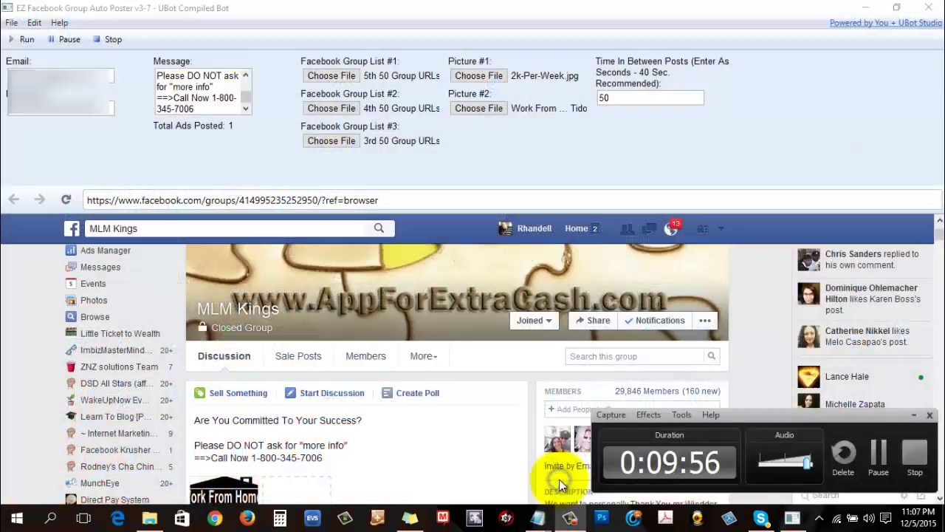
click(569, 518)
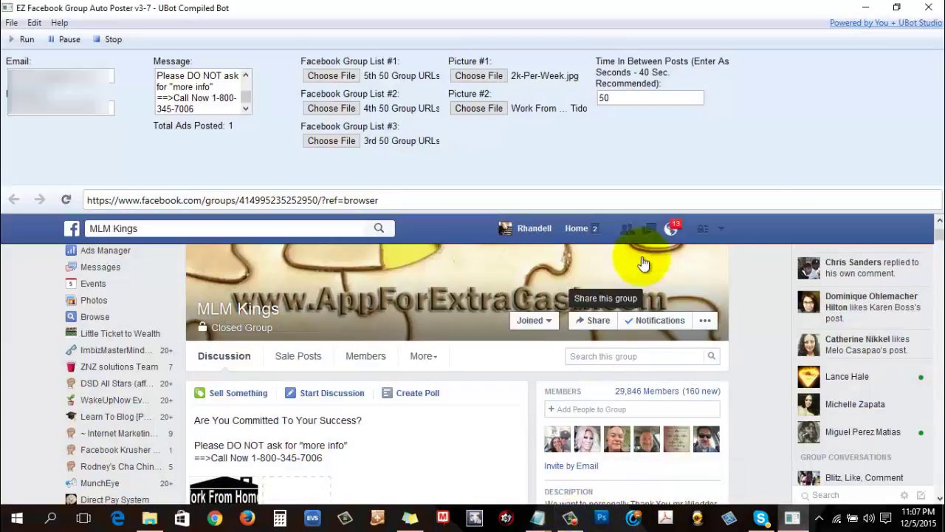